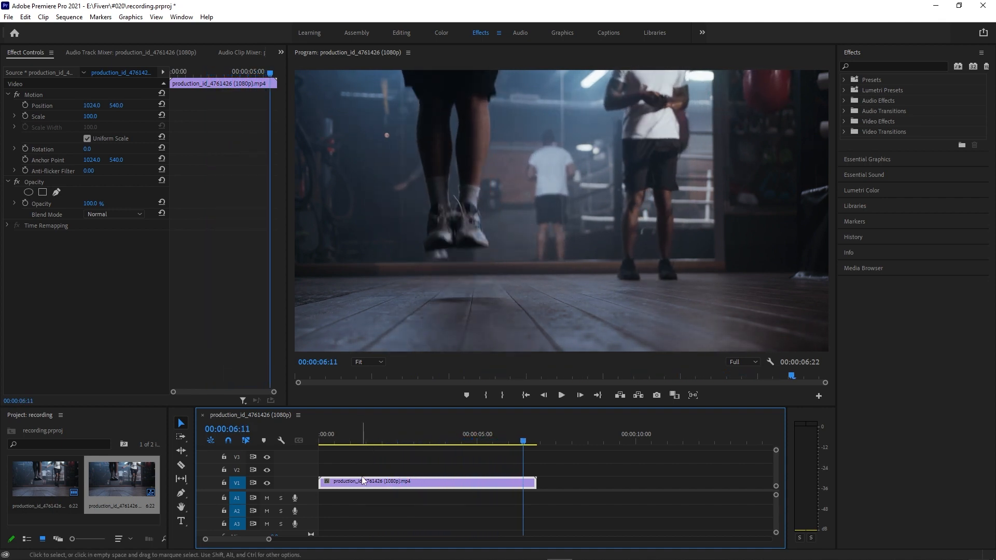
At the start of the clip, try scales of 90 and 100, then set its scale to 110.
left_click(333, 441)
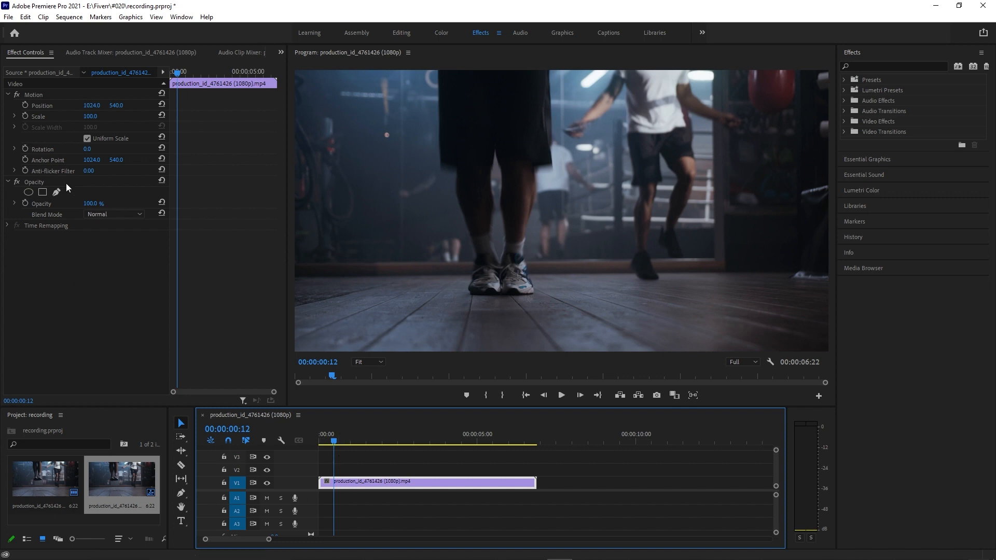
left_click(64, 106)
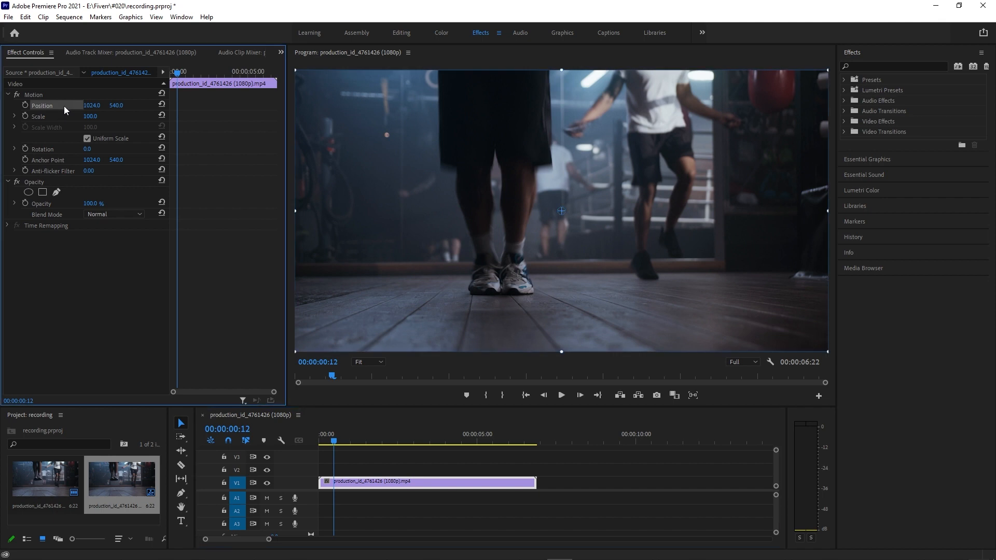
key("Home")
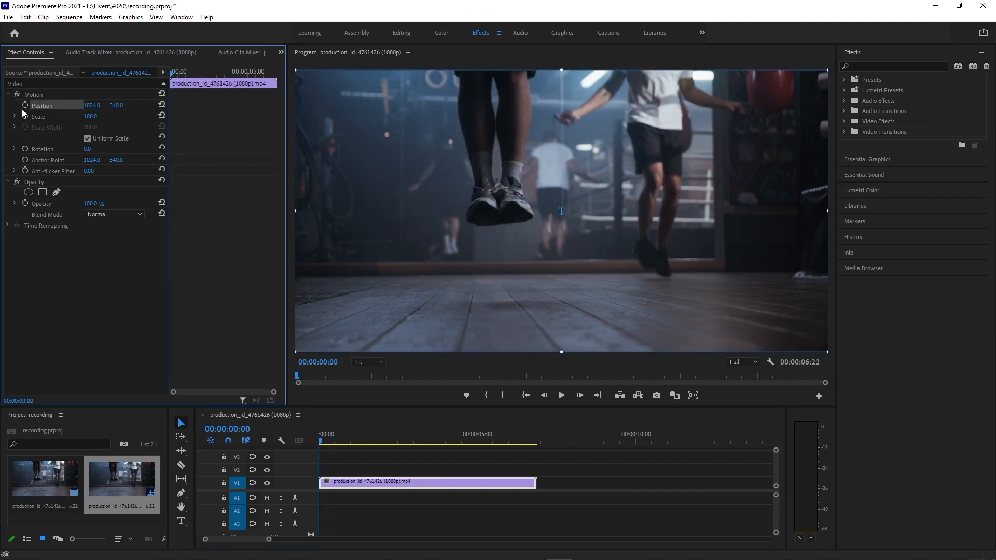
left_click(97, 116)
type("90")
key("Return")
type("100")
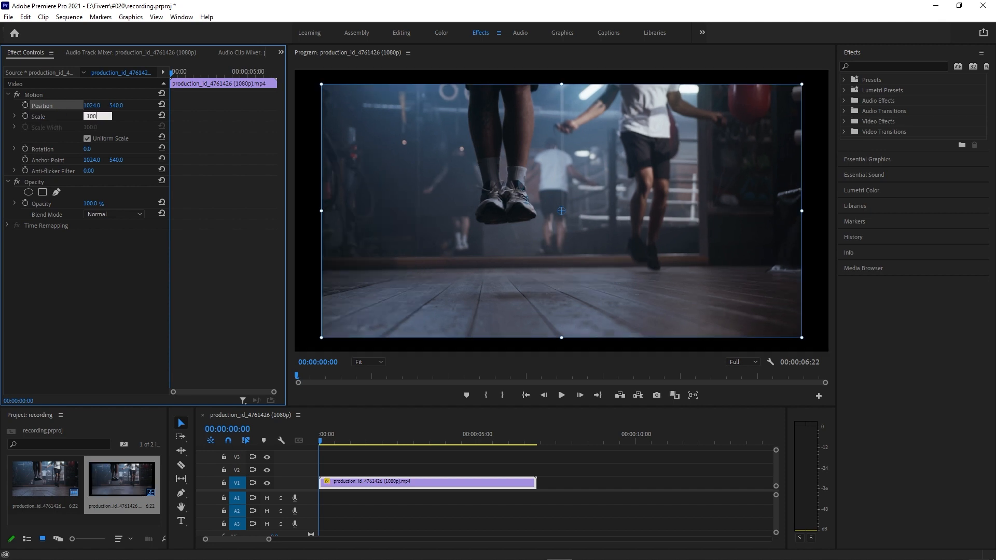
key("Return")
type("11")
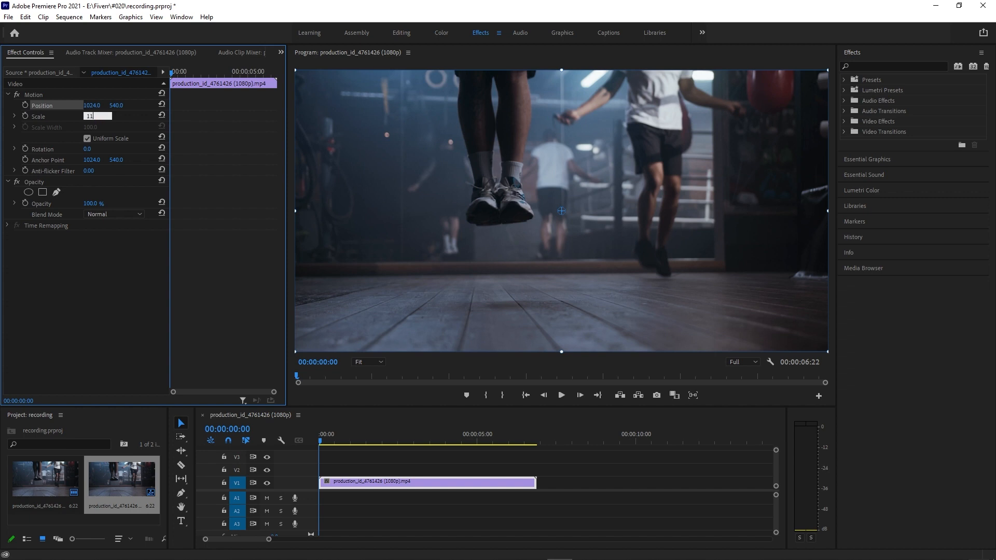
type("0")
key("Return")
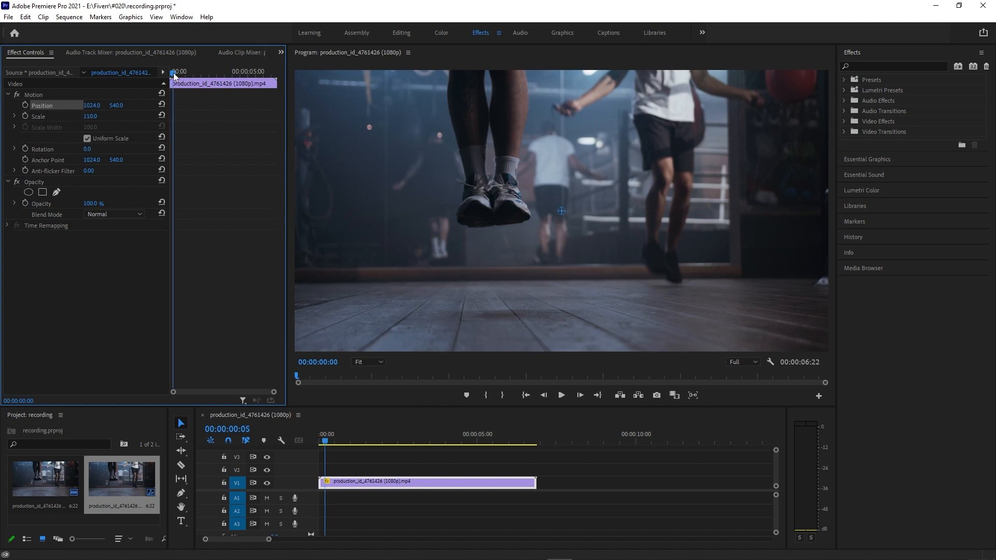
Enable keyframing for Position at the clip's first frame and show its transform handles in the preview.
left_click(24, 105)
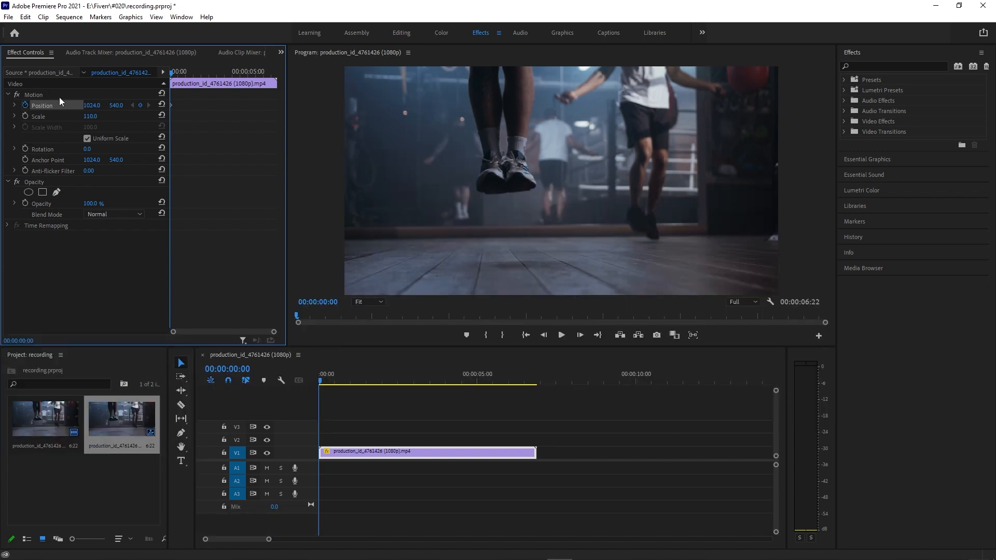
left_click(62, 93)
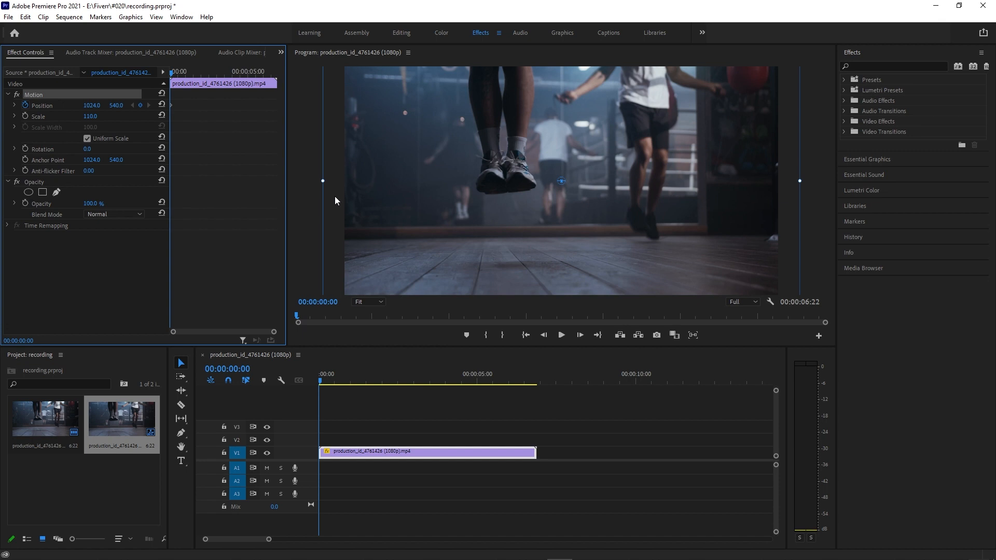
left_click(44, 106)
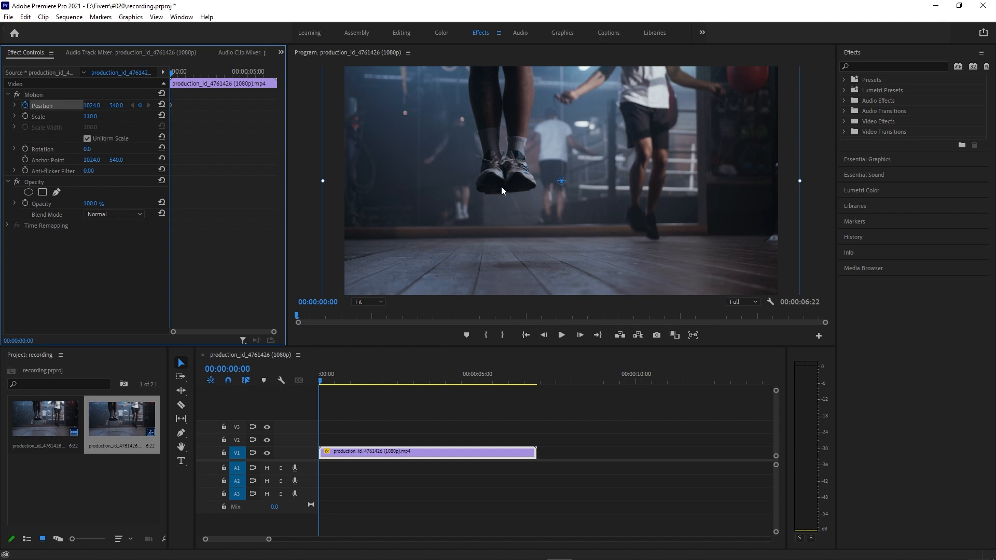
A few frames in, add a Position keyframe by moving the picture slightly down-left to about 1004, 555.
key("Right")
key("Right")
key("Right")
key("Right")
key("Right")
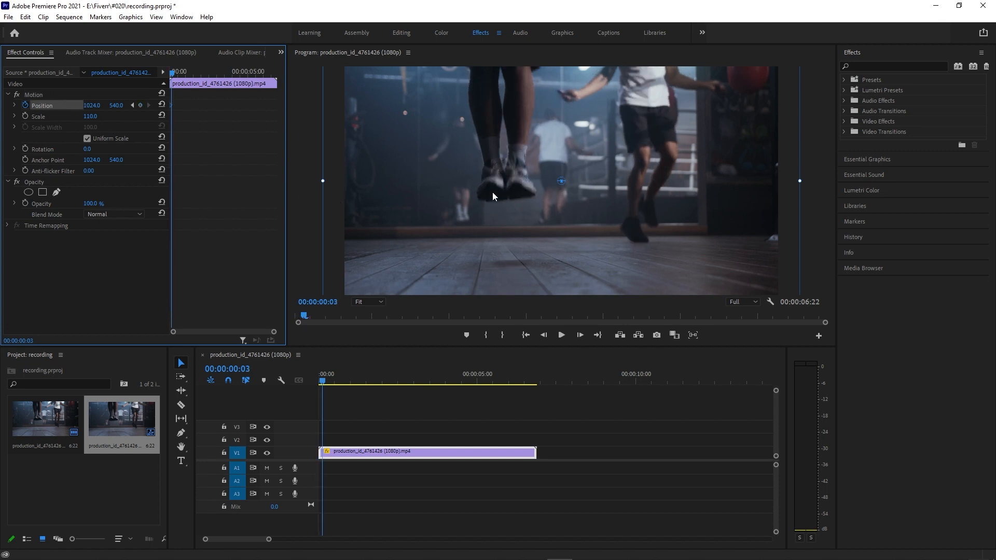
left_click_drag(515, 188, 510, 190)
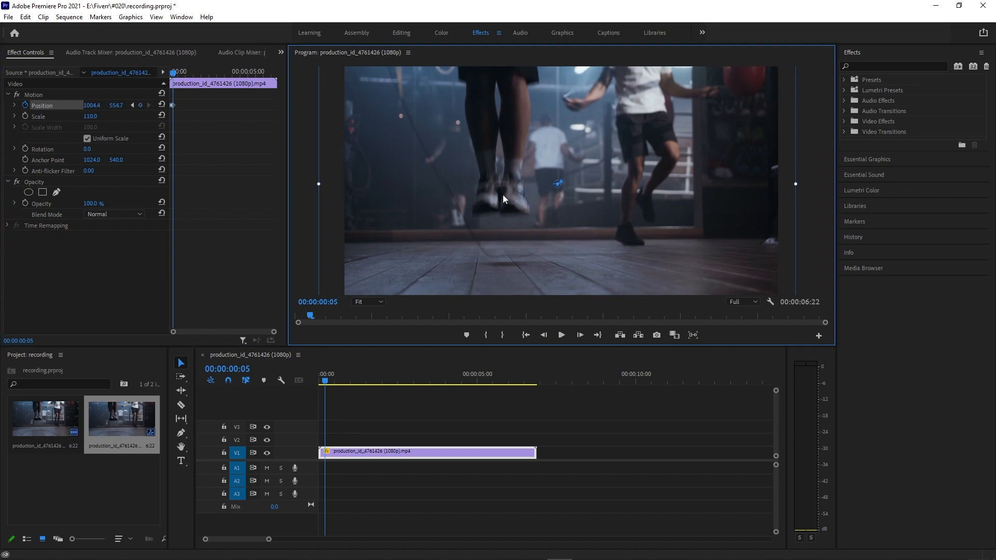
Add two more Position keyframes a few frames apart, nudging the picture down and right, then back up.
key("Right")
key("Right")
key("Right")
key("Right")
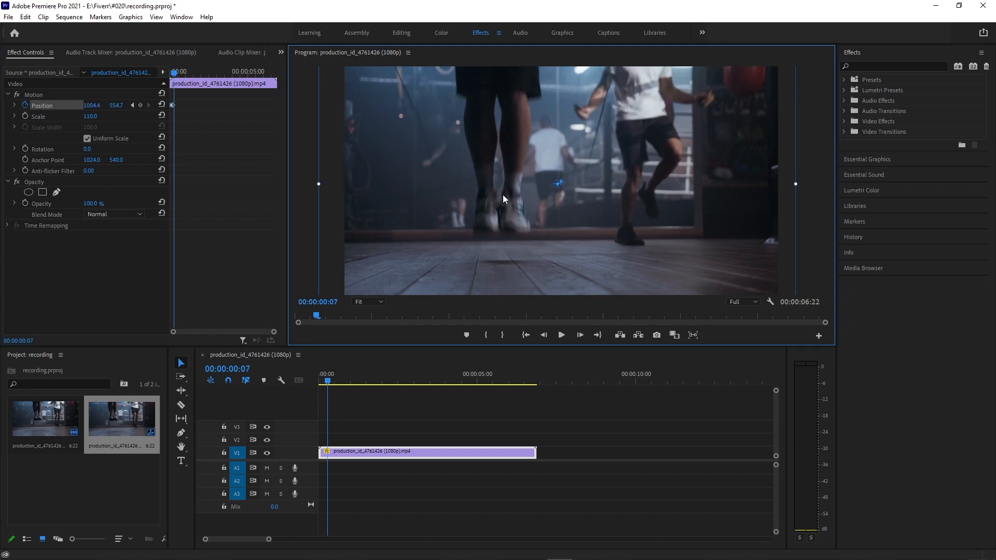
left_click_drag(506, 195, 511, 202)
key("Right")
key("Right")
key("Right")
key("Right")
mouse_move(512, 202)
left_mouse_down()
mouse_move(515, 187)
mouse_move(500, 202)
mouse_move(513, 204)
mouse_move(512, 191)
left_mouse_up()
Keep adding Position keyframes every few frames until about 00:00:01:23, shifting the picture slightly in varying directions and ending at about 1026, 525.
key("Right")
key("Right")
key("Right")
key("Right")
key("Right")
key("Right")
key("Right")
key("Right")
key("Right")
key("Right")
key("Right")
key("Right")
key("Right")
key("Right")
key("Right")
key("Right")
key("Right")
key("Right")
key("Right")
key("Right")
key("Right")
key("Right")
key("Right")
key("Right")
key("Right")
key("Right")
key("Right")
key("Right")
key("Right")
key("Right")
key("Right")
key("Right")
key("Right")
key("Right")
key("Right")
key("Right")
key("Right")
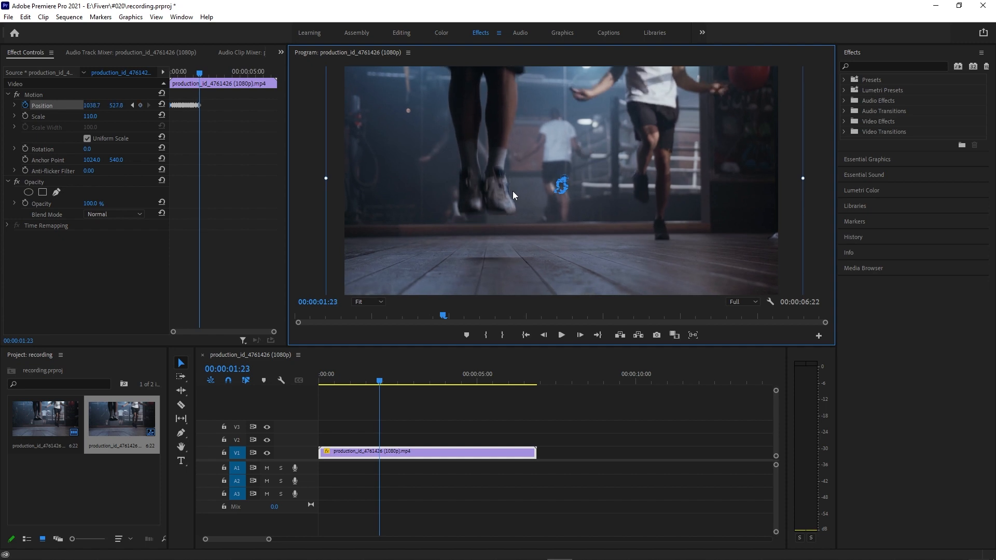
left_click_drag(513, 191, 509, 191)
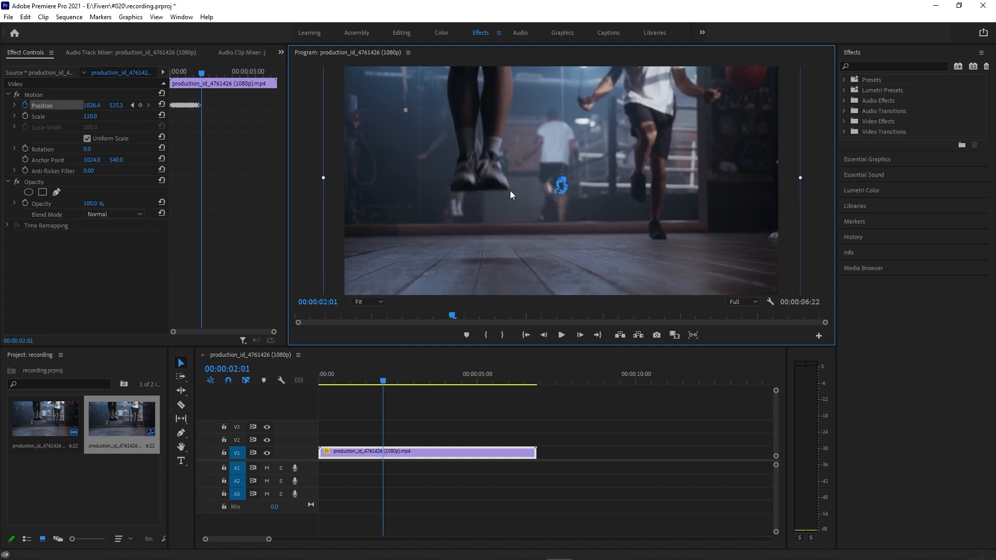
Add a Position keyframe at about 00:00:02:08, moving the picture slightly left to about 1007, 523.
key("Right")
key("Right")
key("Right")
key("Right")
key("Right")
key("Right")
key("Right")
key("Right")
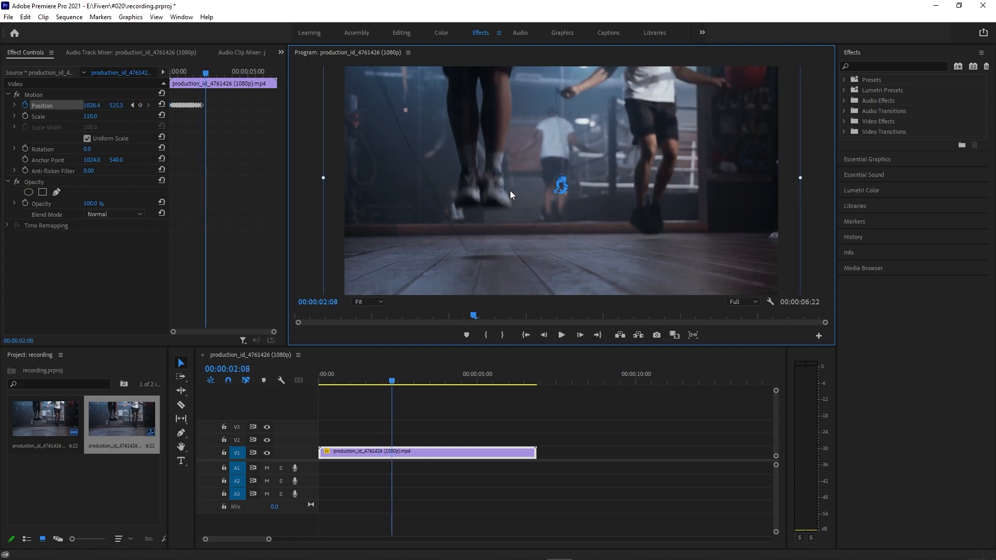
left_click_drag(509, 191, 506, 190)
Add a Position keyframe shortly after 00:00:02:10, moving the picture down-left to about 992, 535.
key("Right")
key("Right")
key("Right")
key("Right")
key("Right")
key("Right")
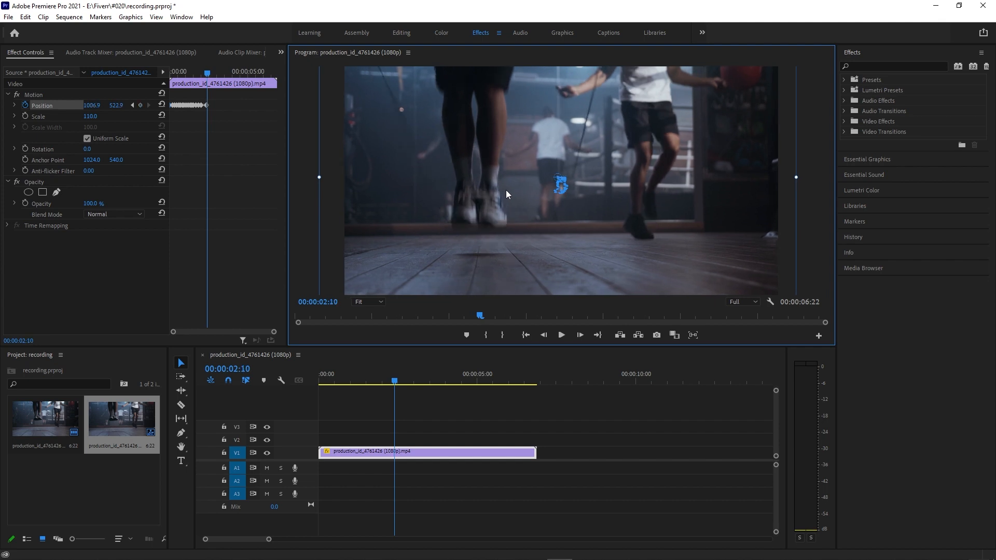
left_click_drag(506, 190, 502, 192)
Add a Position keyframe at about 00:00:02:23, shifting the picture noticeably downward.
key("Right")
key("Right")
key("Right")
key("Right")
key("Right")
key("Right")
key("Right")
key("Right")
key("Right")
key("Right")
key("Right")
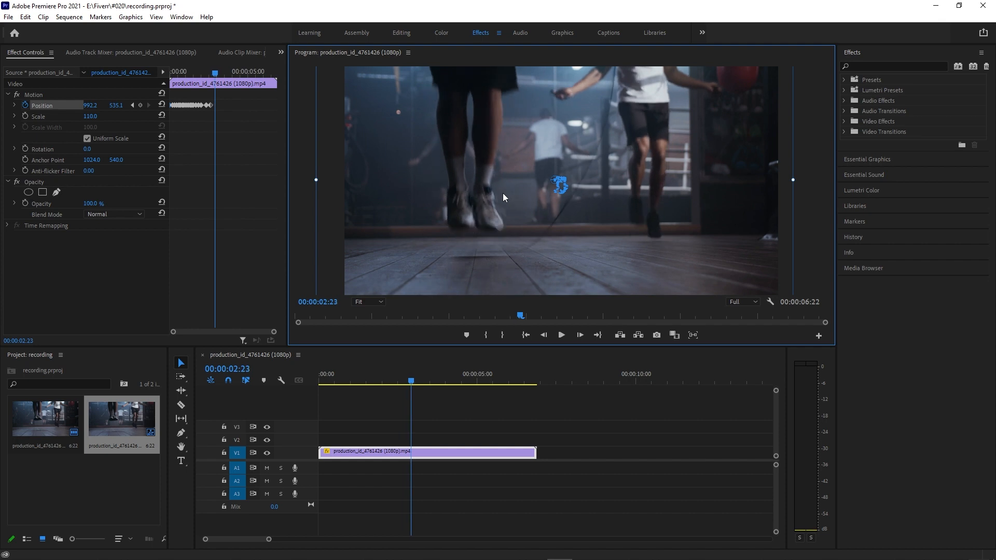
left_click_drag(502, 194, 501, 204)
Add a Position keyframe at about 00:00:03:15, moving the picture right and up to about 1046, 550.
key("Right")
key("Right")
key("Right")
key("Right")
key("Right")
key("Right")
key("Right")
key("Right")
key("Right")
key("Right")
key("Right")
key("Right")
key("Right")
key("Right")
key("Right")
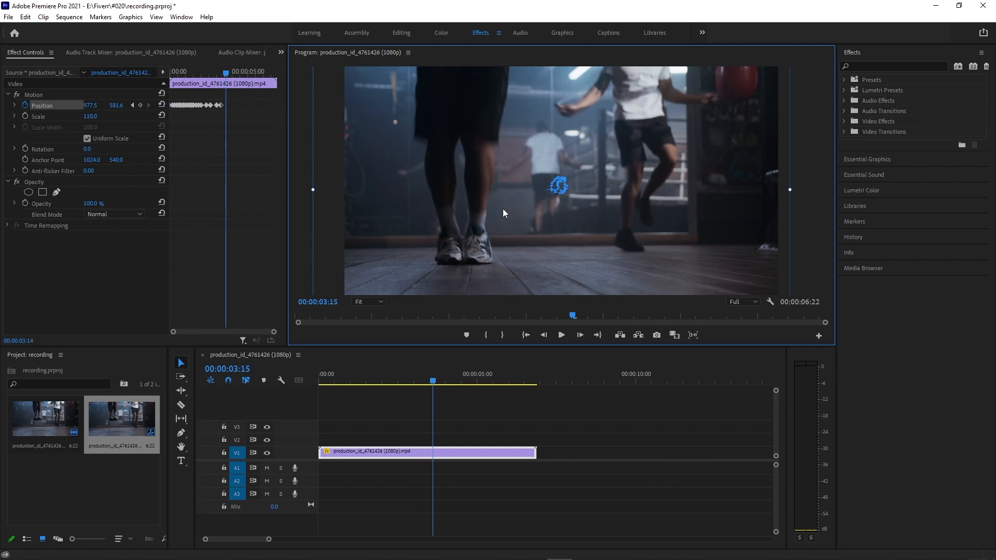
mouse_move(503, 208)
left_mouse_down()
mouse_move(512, 215)
mouse_move(518, 202)
left_mouse_up()
Add a Position keyframe at about 00:00:04:02, moving the picture up and slightly left to about 1024, 501.
key("Right")
key("Right")
key("Right")
key("Right")
key("Right")
key("Right")
key("Right")
key("Right")
key("Right")
key("Right")
key("Right")
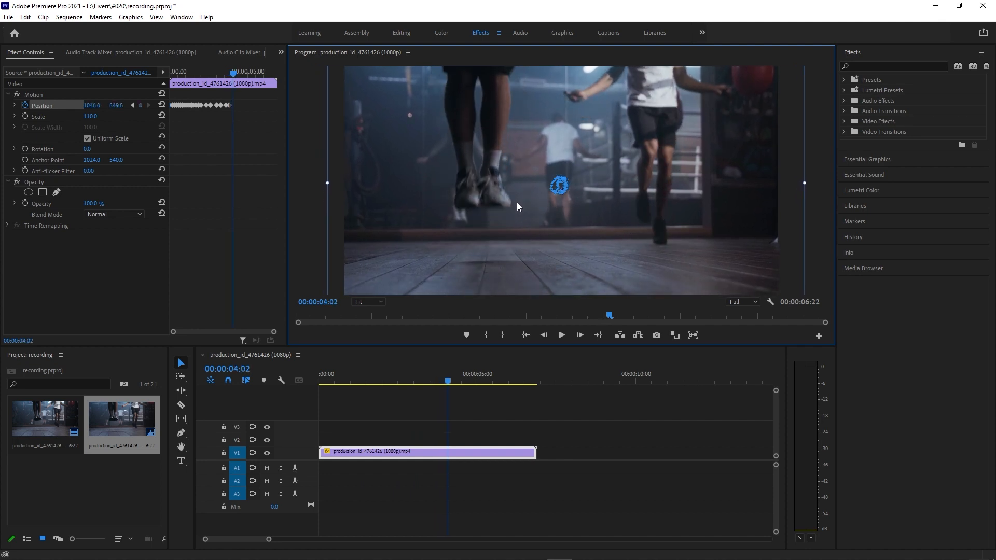
left_click_drag(517, 203, 512, 192)
Copy all the existing Position keyframes and paste them at 00:00:04:07 to cover the rest of the clip.
key("Right")
key("Right")
key("Right")
key("Right")
key("Right")
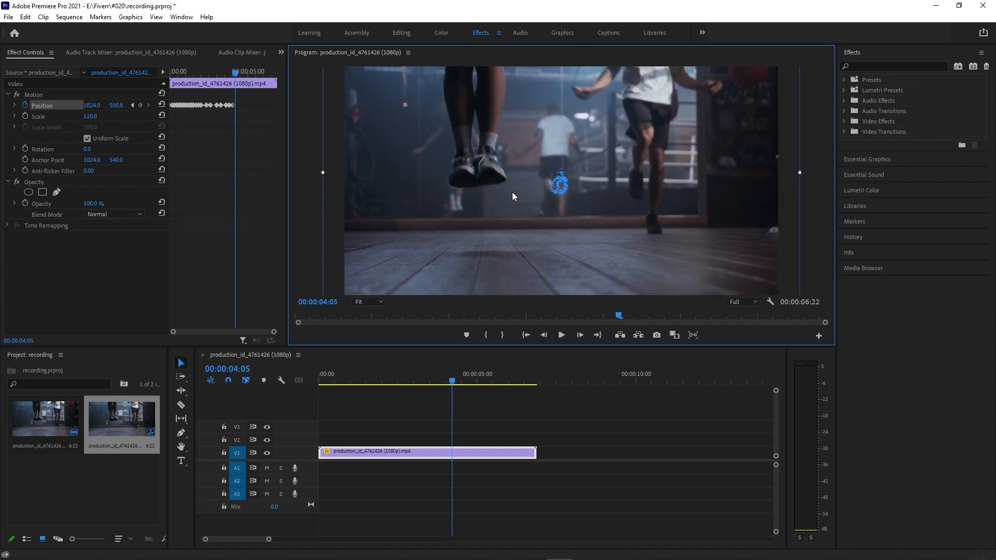
left_click_drag(251, 121, 115, 99)
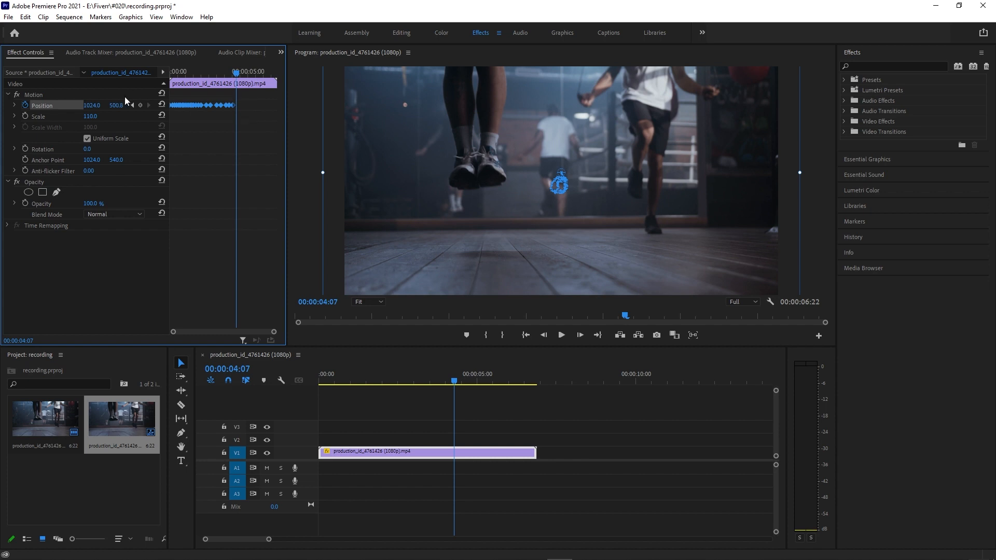
left_click(233, 123)
left_click_drag(249, 111, 177, 91)
left_click_drag(254, 118, 174, 95)
key("ctrl+v")
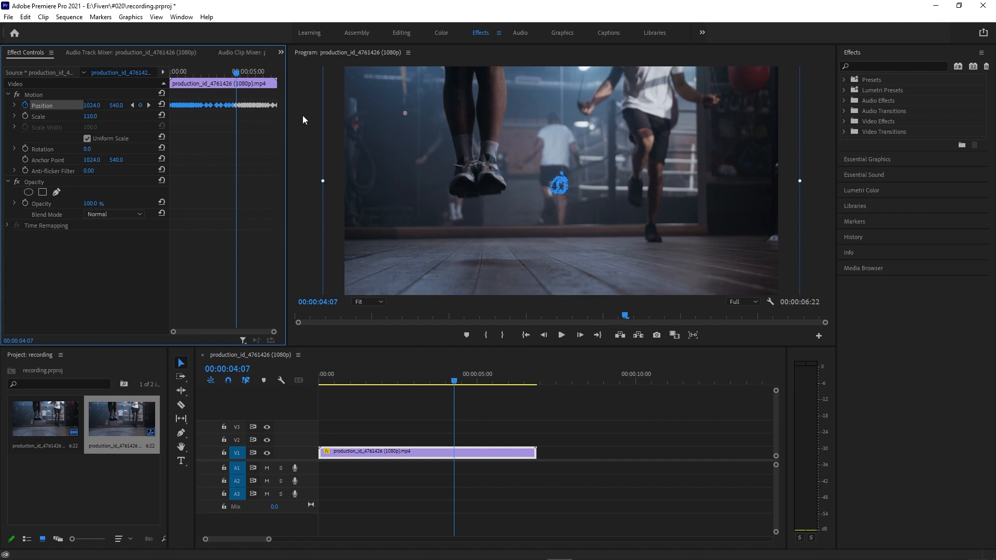
Play the clip from its start to review the shake motion.
left_click(271, 123)
left_click_drag(223, 70, 172, 71)
key("space")
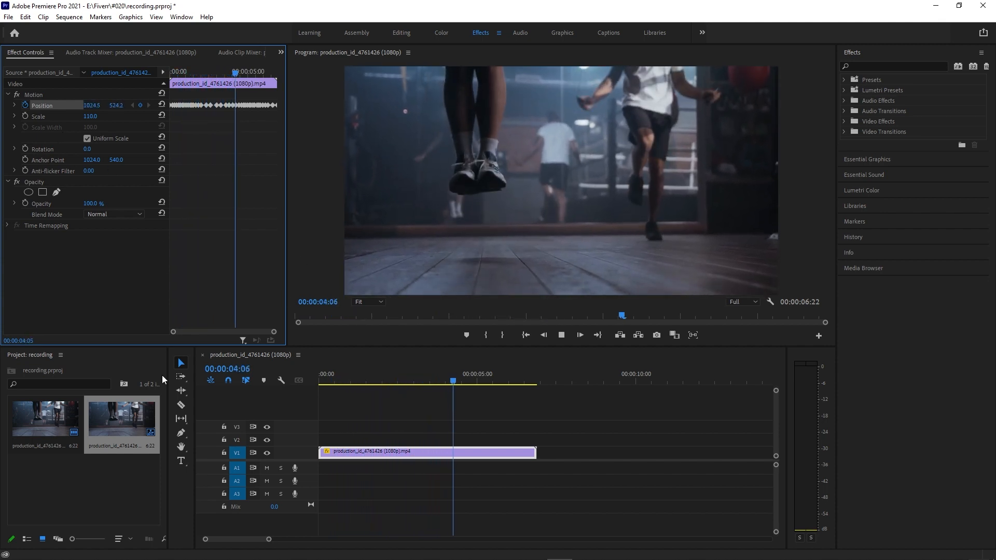
key("space")
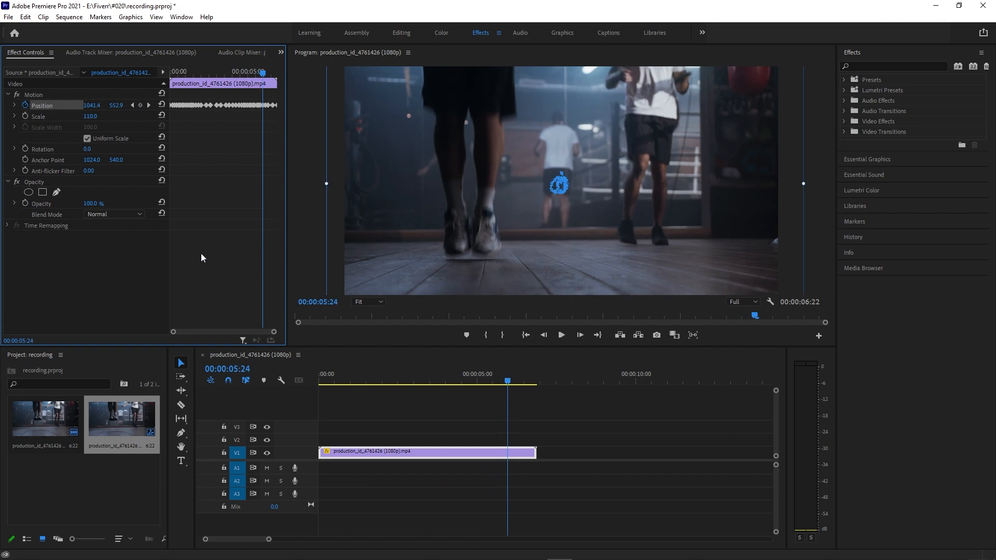
key("Home")
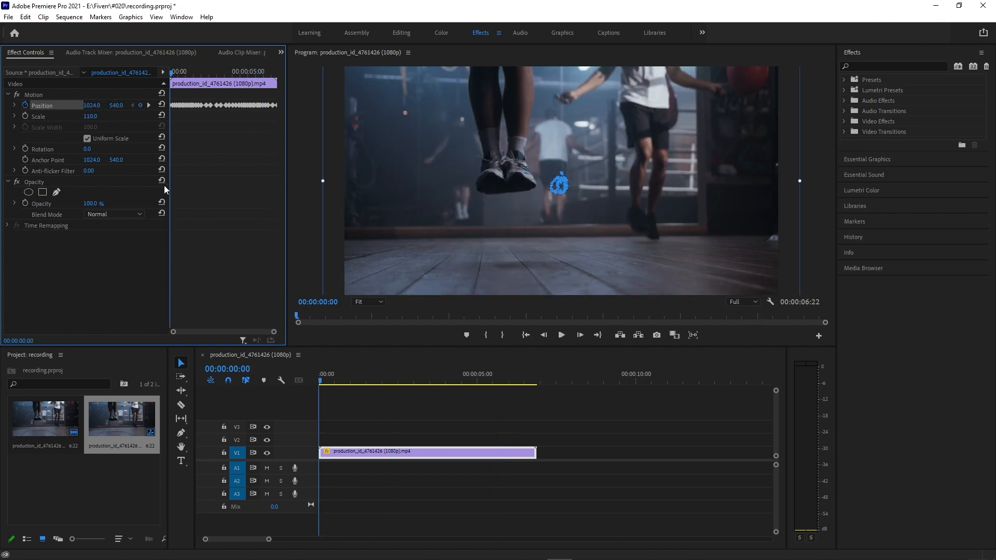
key("space")
Find the Directional Blur video effect and apply it to the clip on V1.
left_click(872, 66)
type("direc")
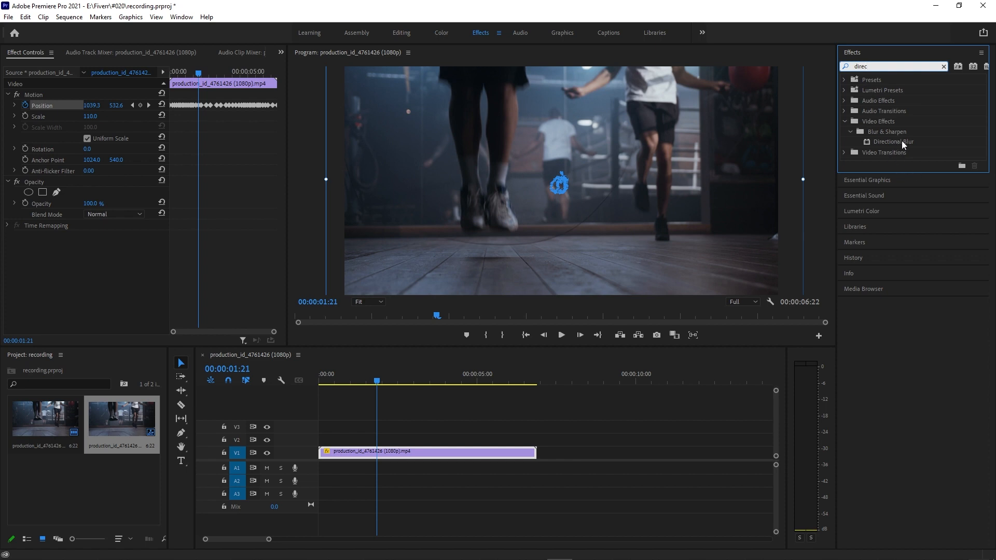
left_click_drag(902, 141, 353, 450)
Enable keyframing for the Directional Blur's Blur Length at 00:00:00:10, where the jumper's feet are on the floor.
left_click_drag(199, 74, 156, 76)
key("space")
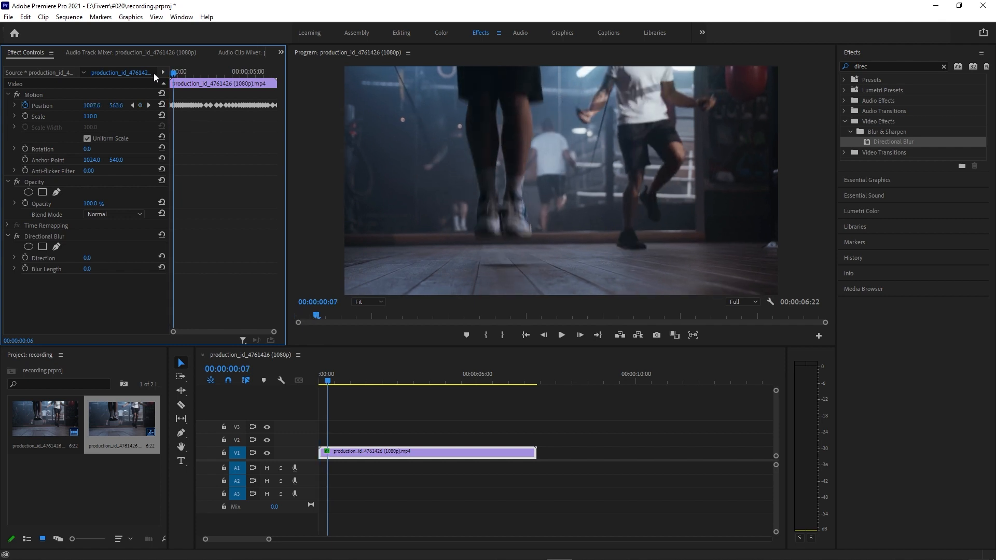
key("Left")
key("Left")
key("Left")
key("Right")
key("Right")
key("Left")
key("Right")
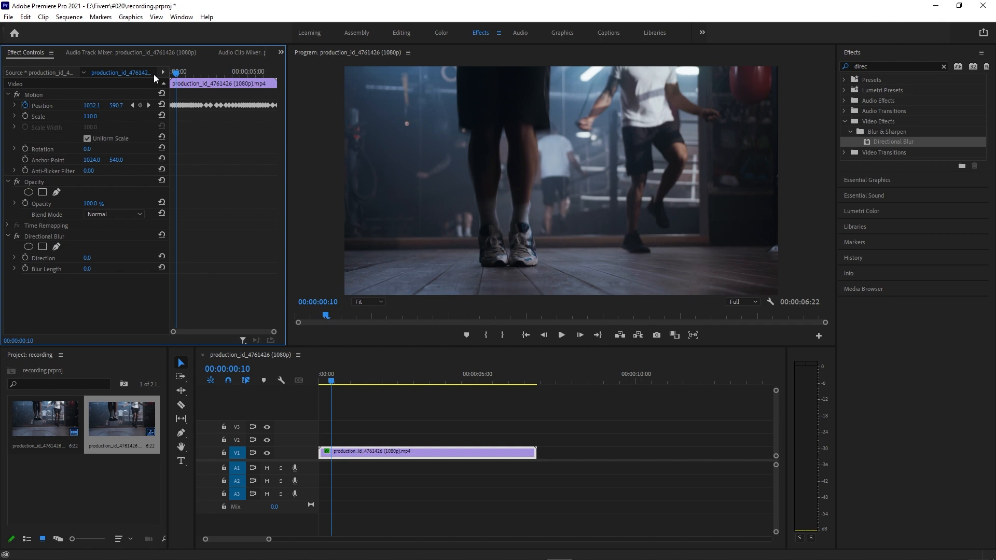
left_click(26, 269)
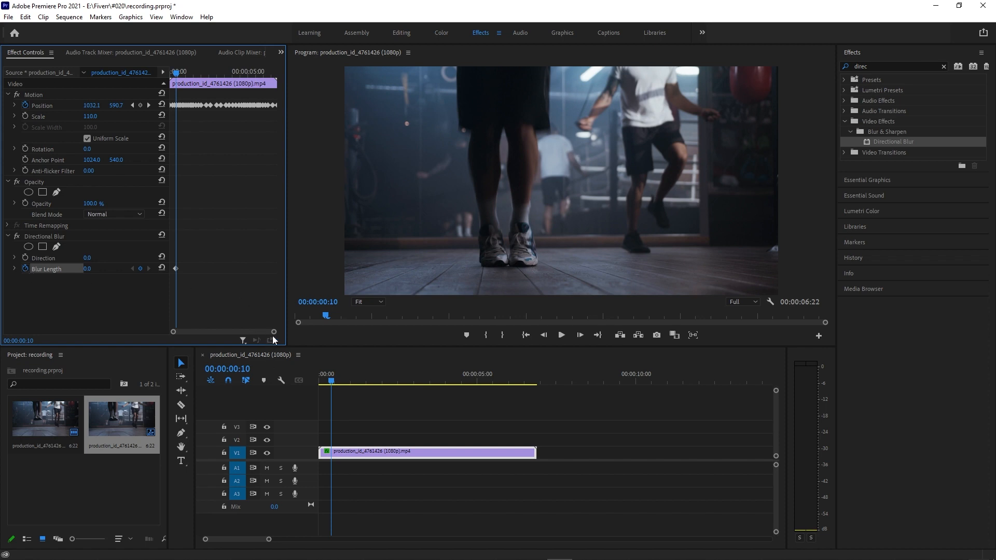
One frame further, at 00:00:00:11, raise the Blur Length to 26 to add a second keyframe.
left_click_drag(273, 332, 234, 329)
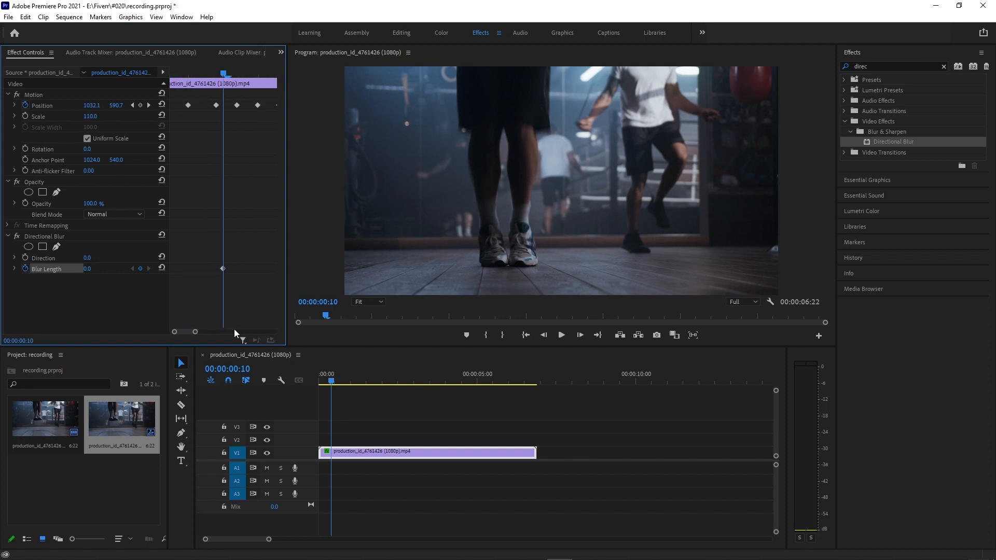
key("Right")
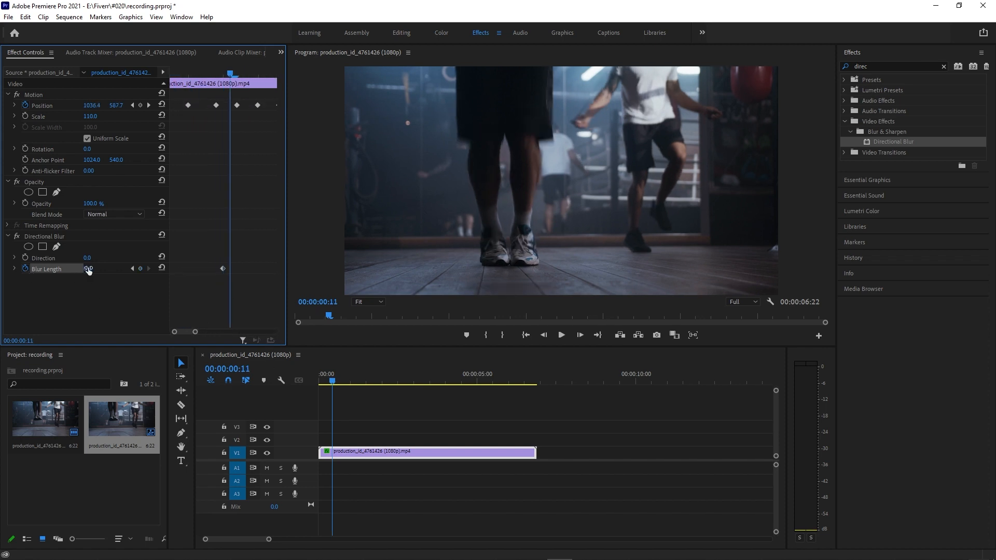
left_click(98, 276)
mouse_move(87, 268)
left_mouse_down()
mouse_move(135, 269)
mouse_move(98, 270)
left_mouse_up()
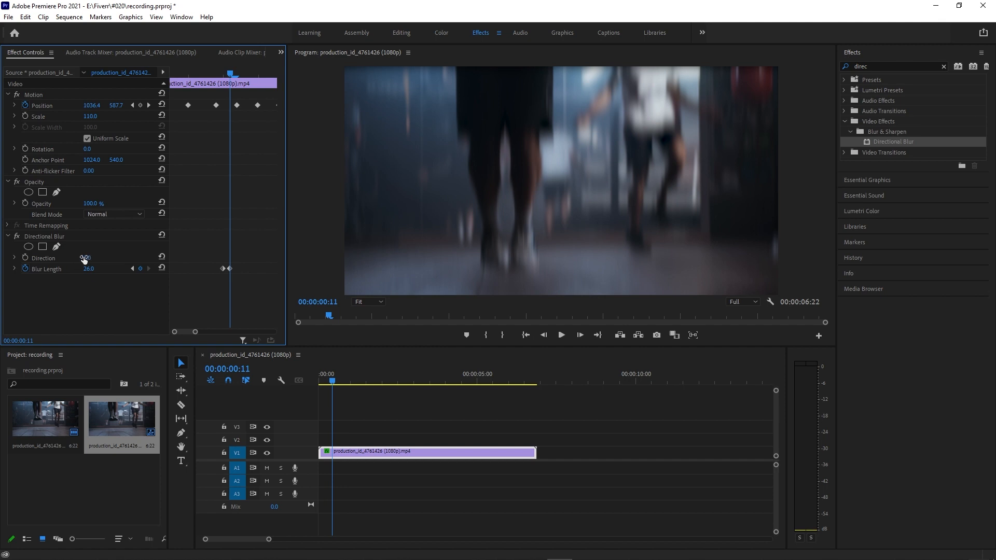
Set the Directional Blur's Direction to 90° so the blur runs sideways.
left_click(88, 258)
type("90")
key("Return")
One frame further, at 00:00:00:12, set the Blur Length to 0 to add a third keyframe.
key("Right")
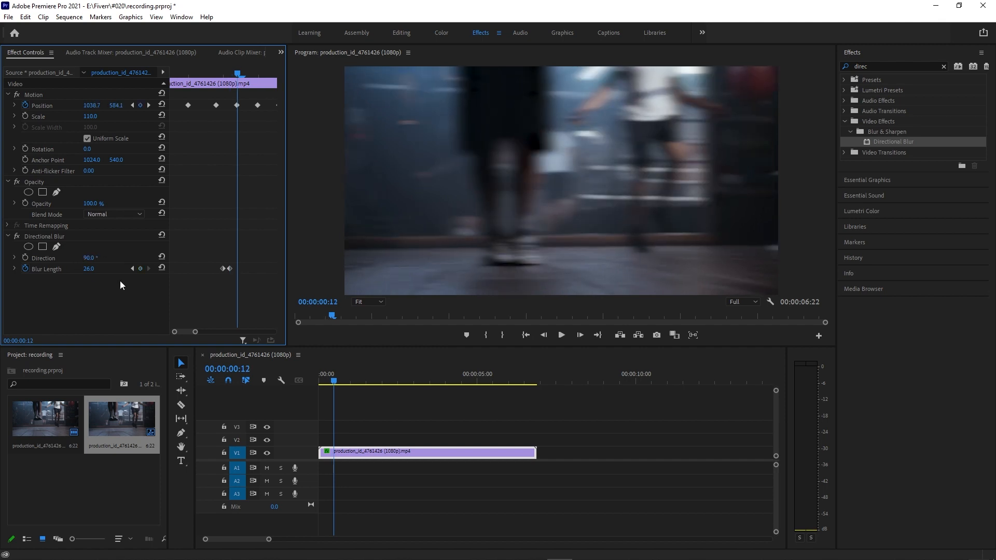
left_click(89, 270)
type("0")
key("Return")
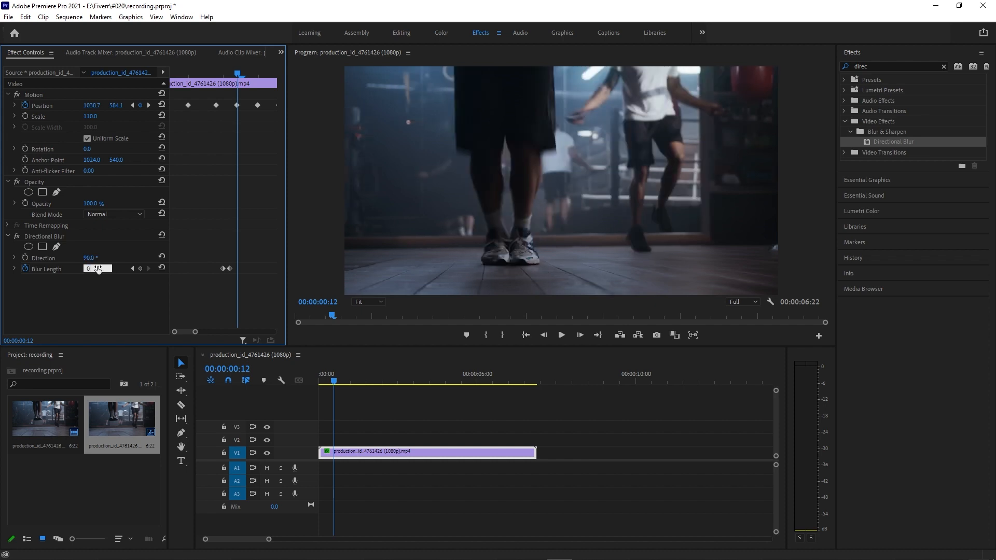
Step back and forth through frames 00:00:00:10 to 00:00:00:12 to check the keyframed blur.
key("Left")
key("Left")
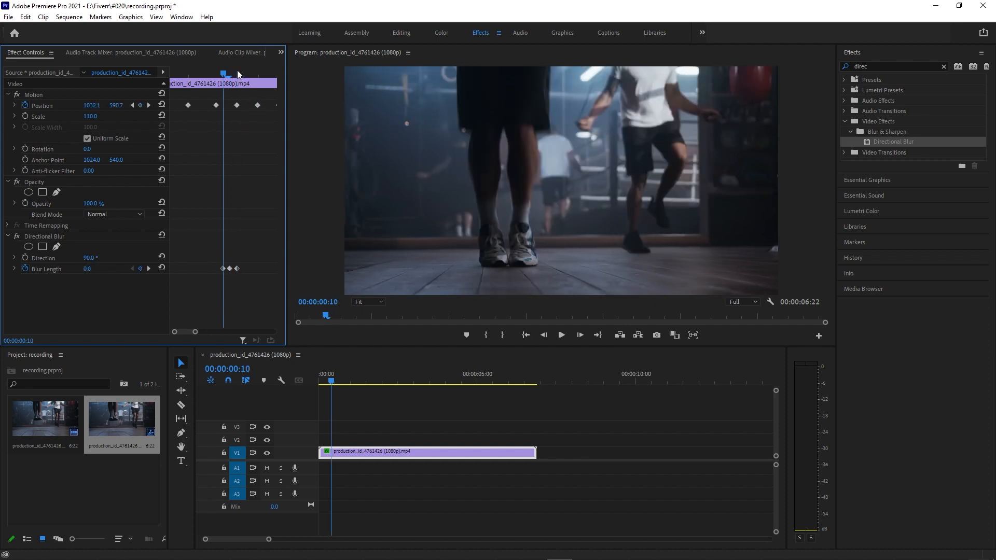
key("Right")
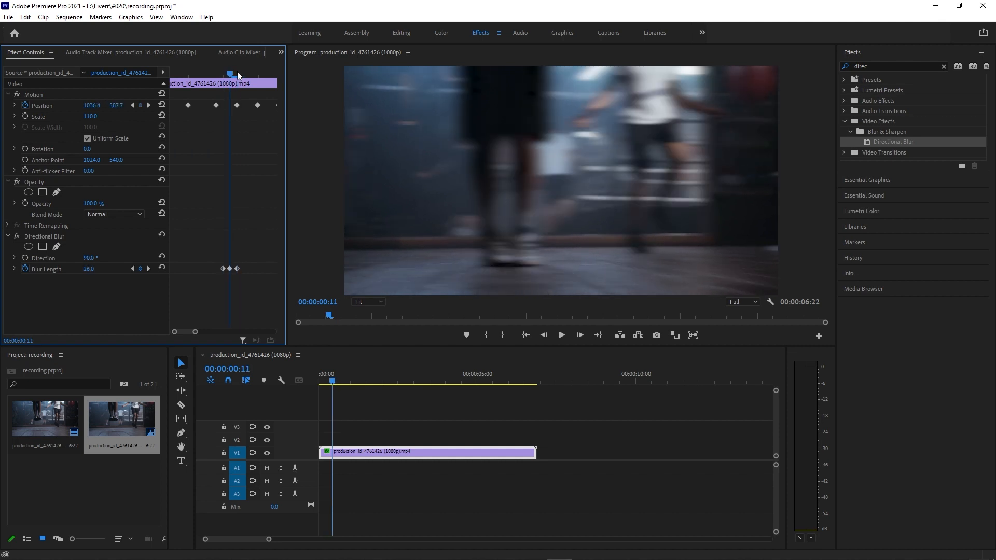
key("Right")
key("Left")
key("Left")
left_click(238, 74)
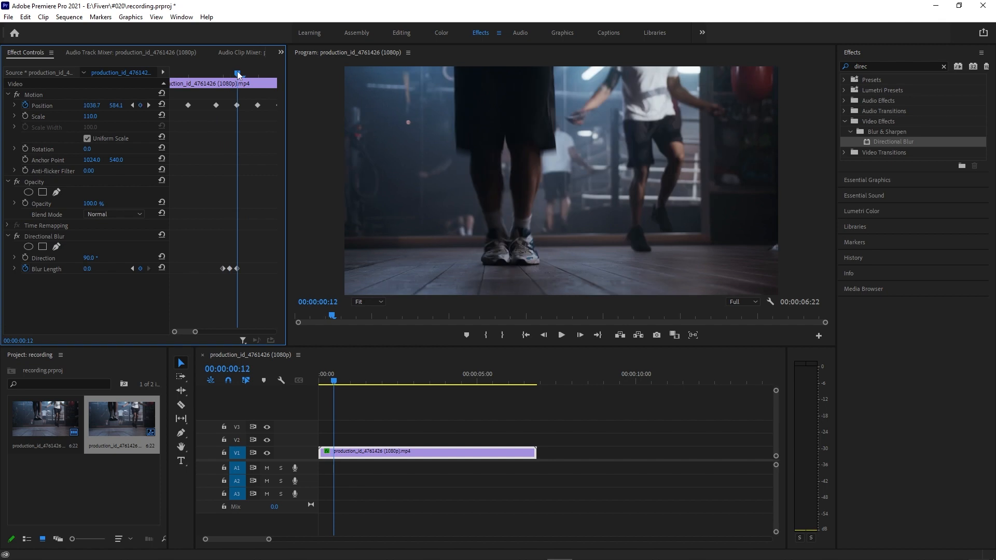
Copy the three Blur Length keyframes and paste them at the jumper's next landing, at 00:00:01:11.
left_click_drag(243, 283, 218, 261)
key("space")
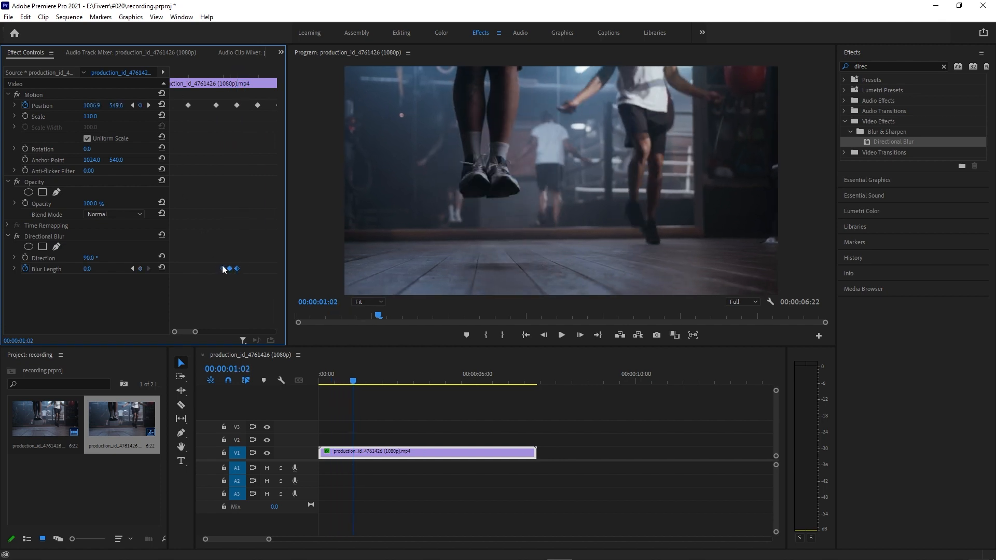
key("space")
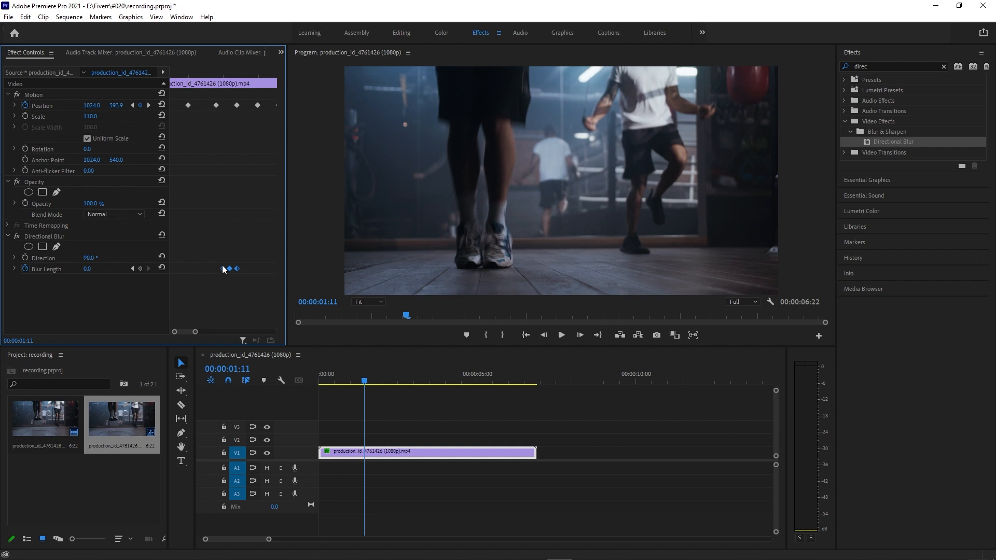
left_click_drag(213, 332, 263, 322)
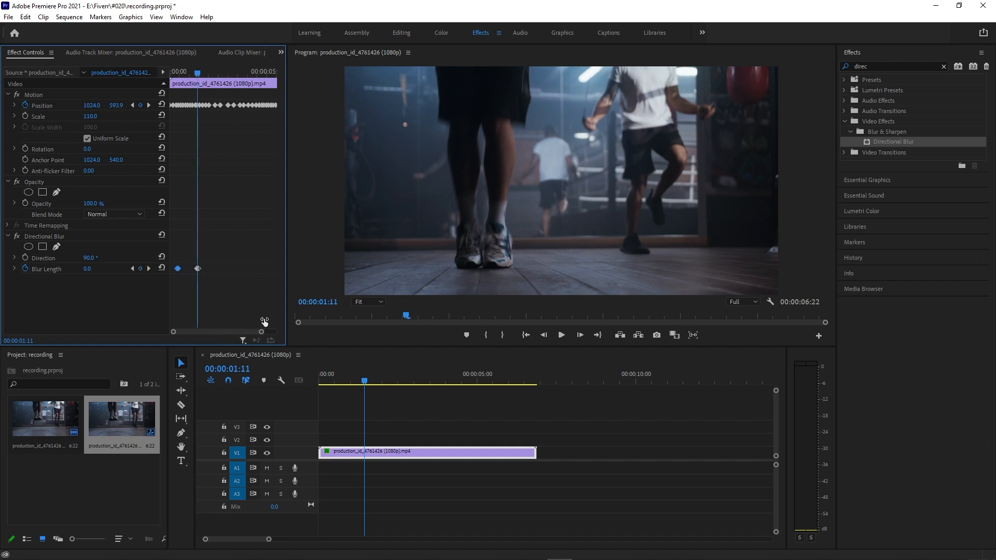
Paste the copied Blur Length keyframes at the following landing, at 00:00:02:13.
key("space")
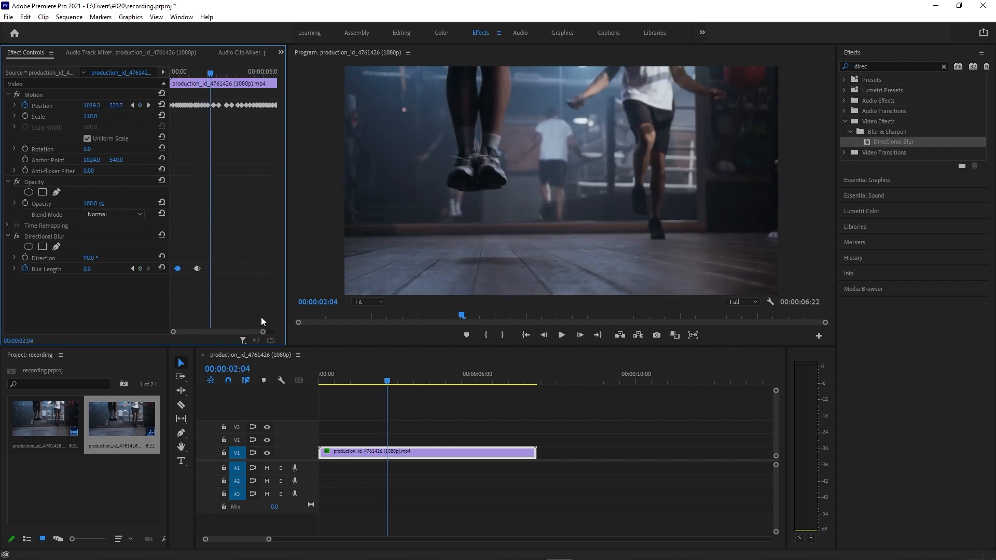
key("Left")
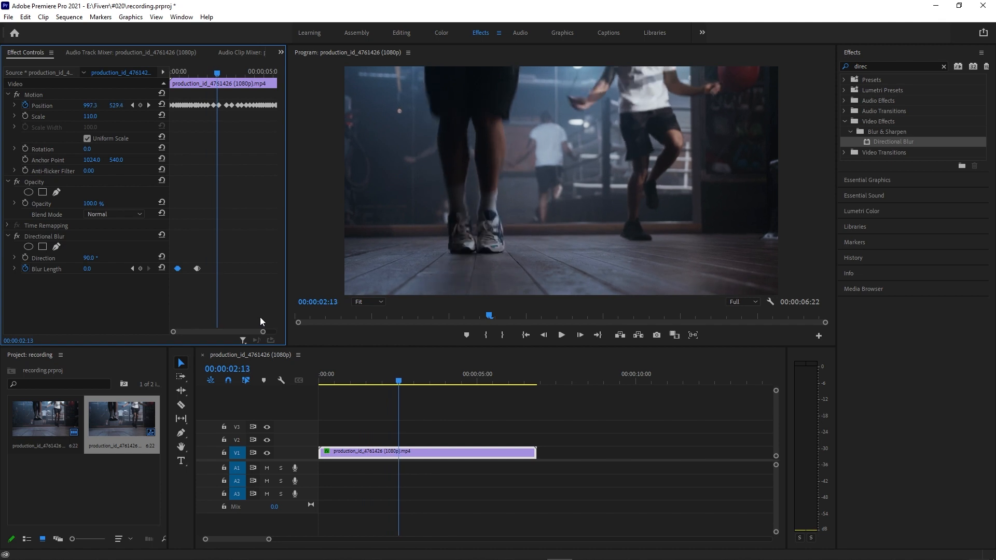
key("ctrl+v")
Play the clip repeatedly from its start to review the directional blur on each landing.
key("Home")
key("space")
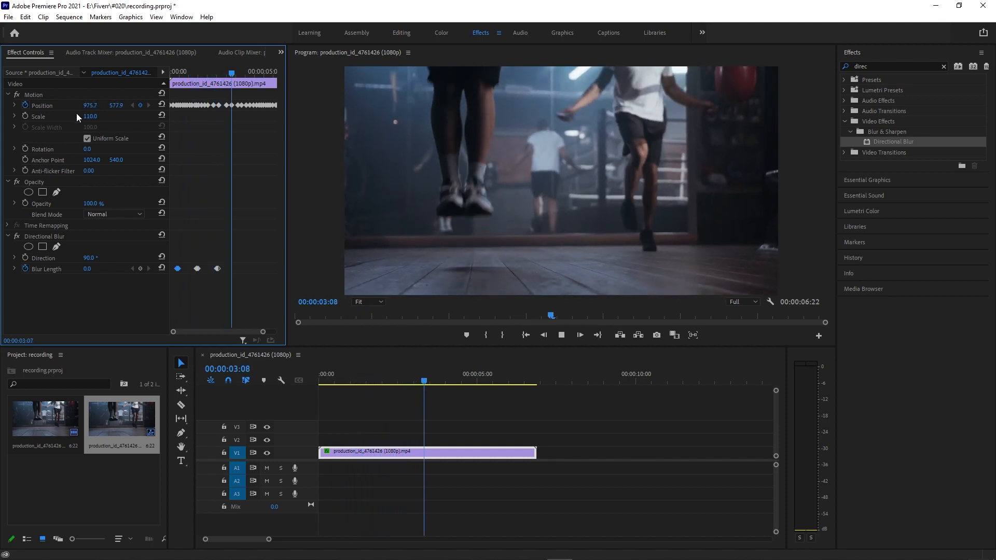
key("Home")
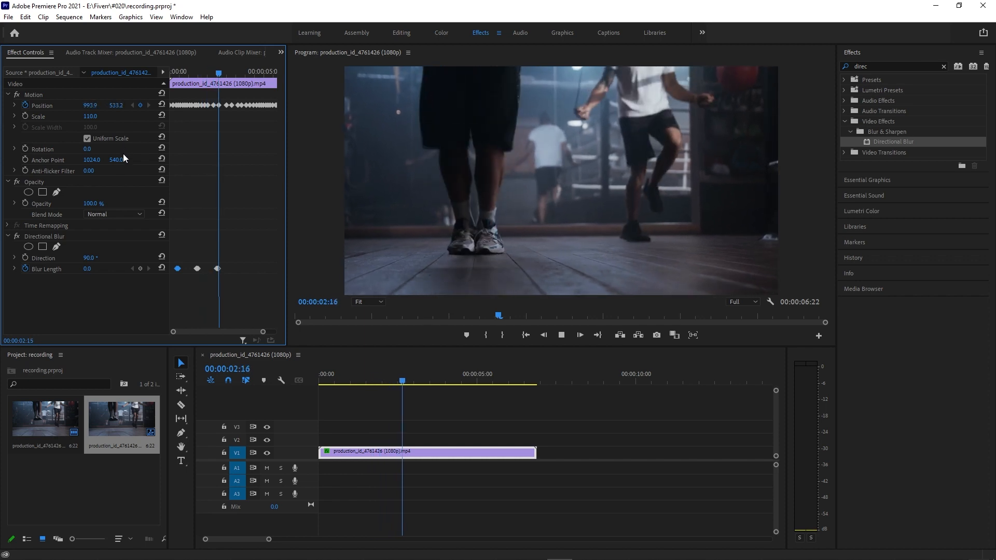
key("Home")
key("space")
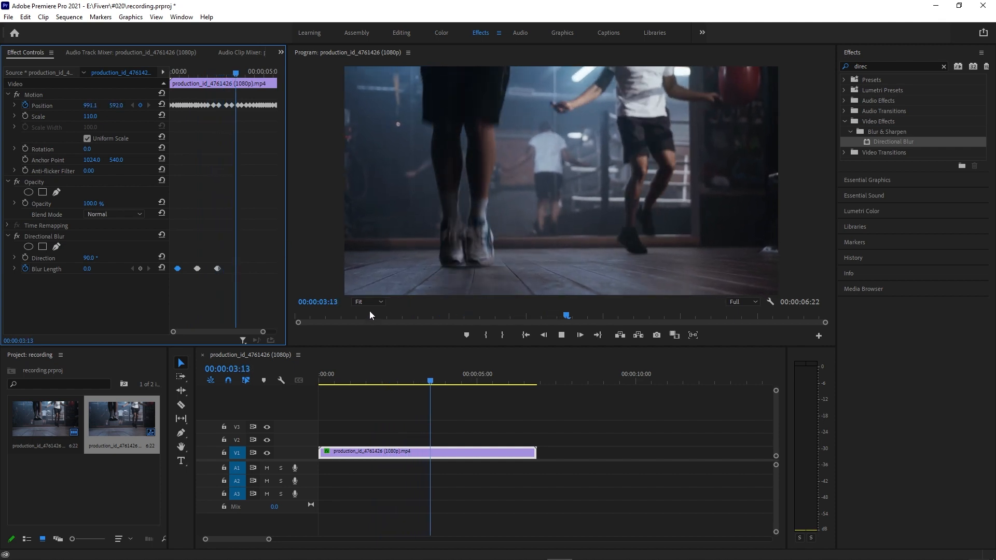
key("Home")
key("space")
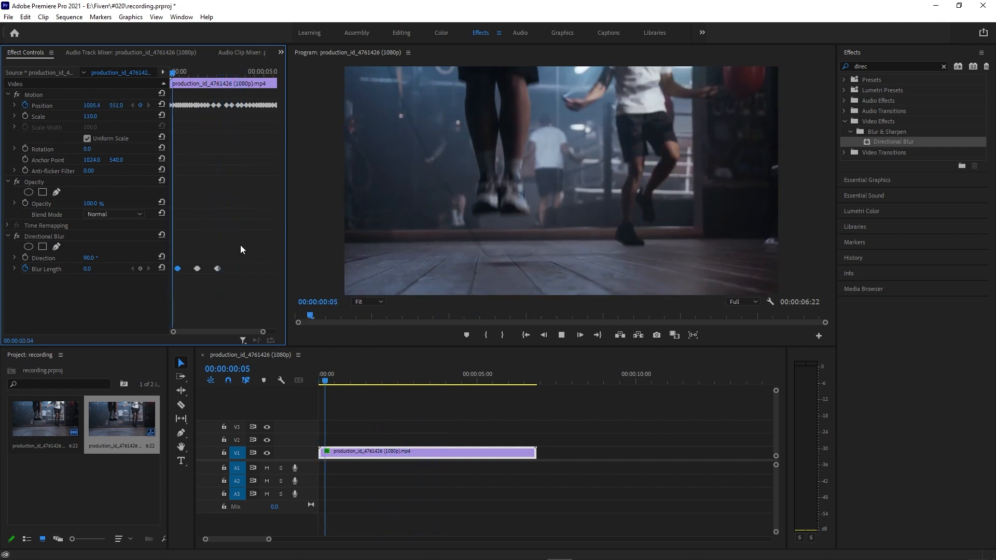
Copy all the Blur Length keyframes of the first three landings and paste them at the fourth landing, at 00:00:03:14.
left_click(243, 295)
key("space")
left_click_drag(242, 295, 176, 261)
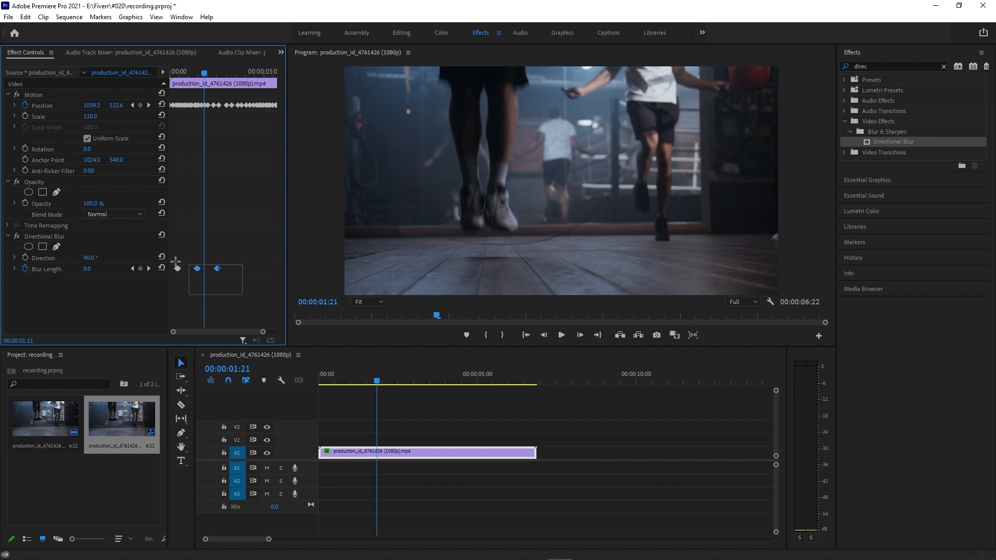
key("space")
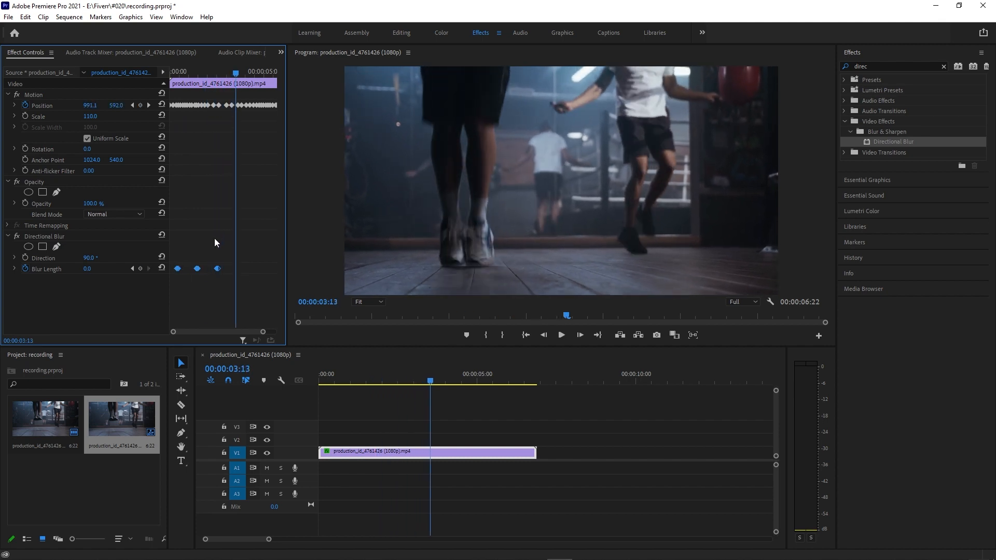
key("ctrl+v")
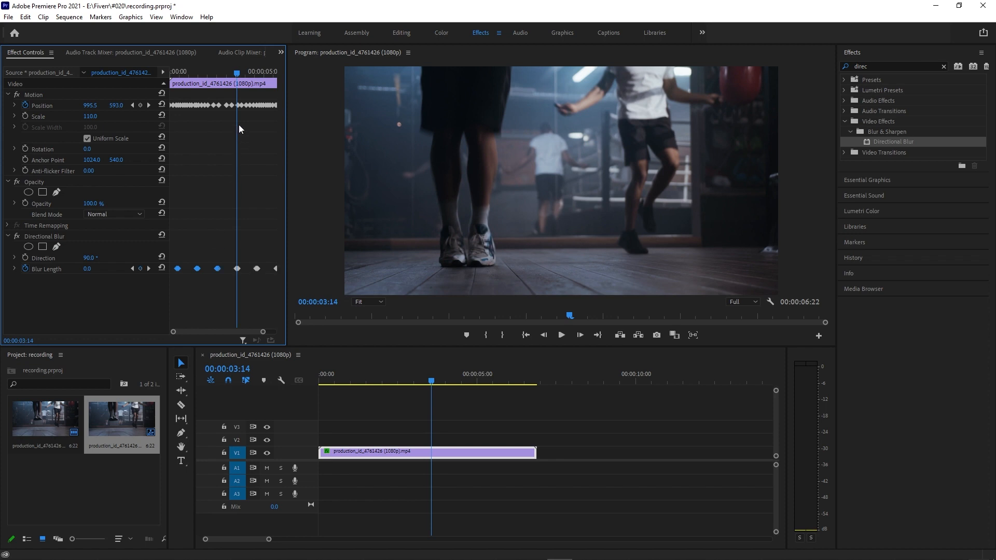
Play the clip from its start to review the blur with the duplicated keyframes.
key("Home")
key("space")
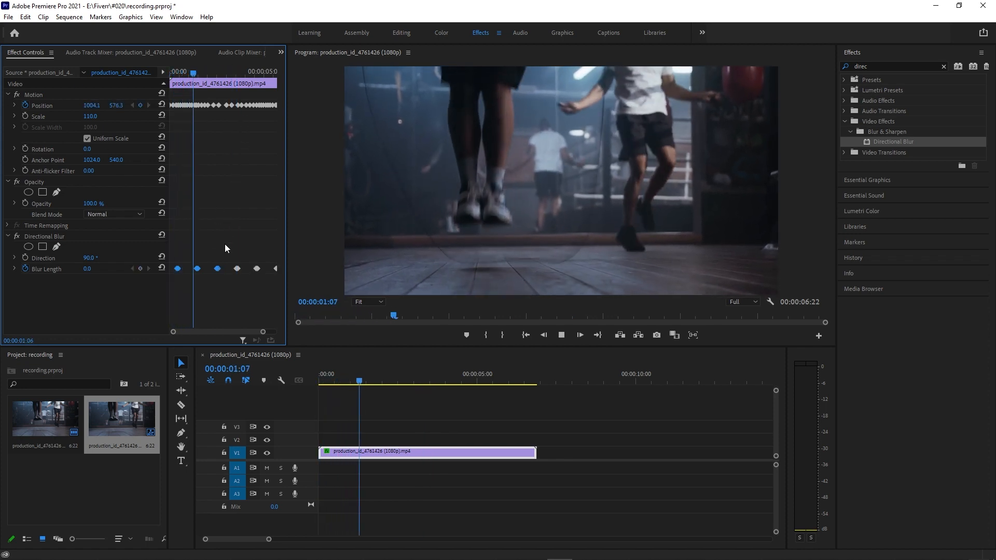